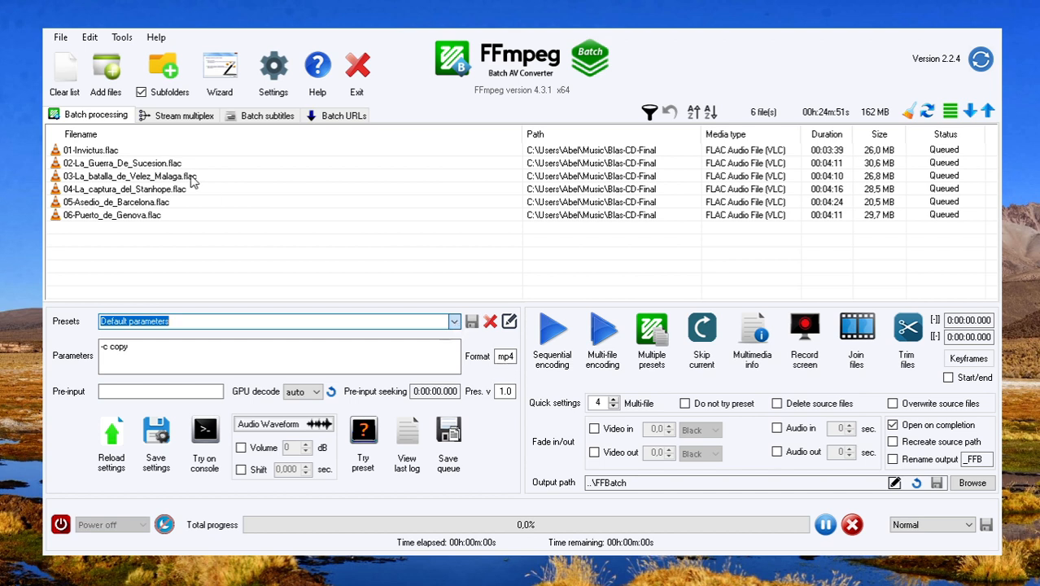
# Choose the preset "Audio: Convert to MP3 CBR HQ 2 ch" and review its encoding parameters
pyautogui.press('Down')
pyautogui.click(264, 350)
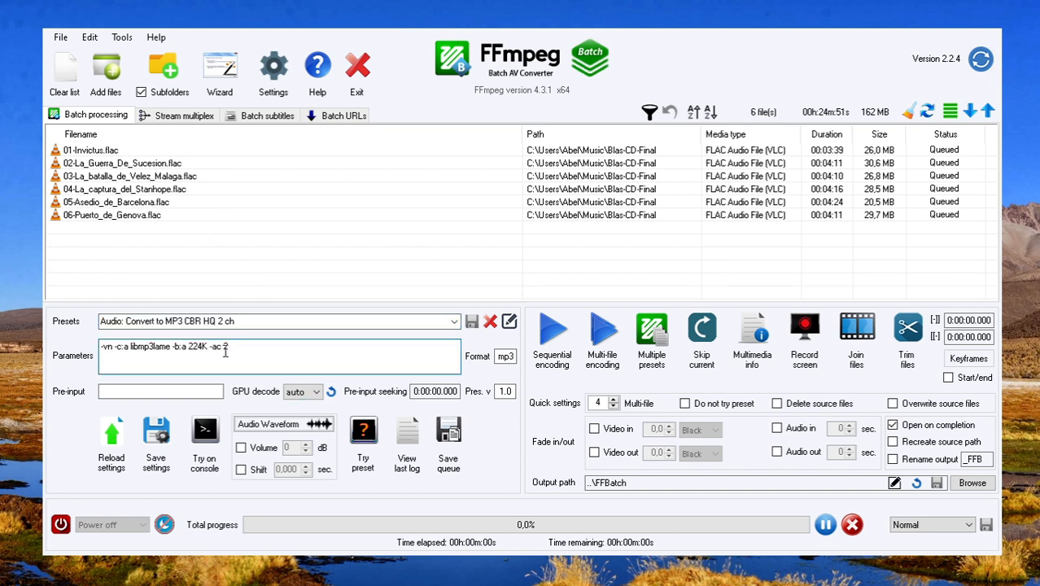
pyautogui.moveTo(236, 348); pyautogui.dragTo(91, 346)
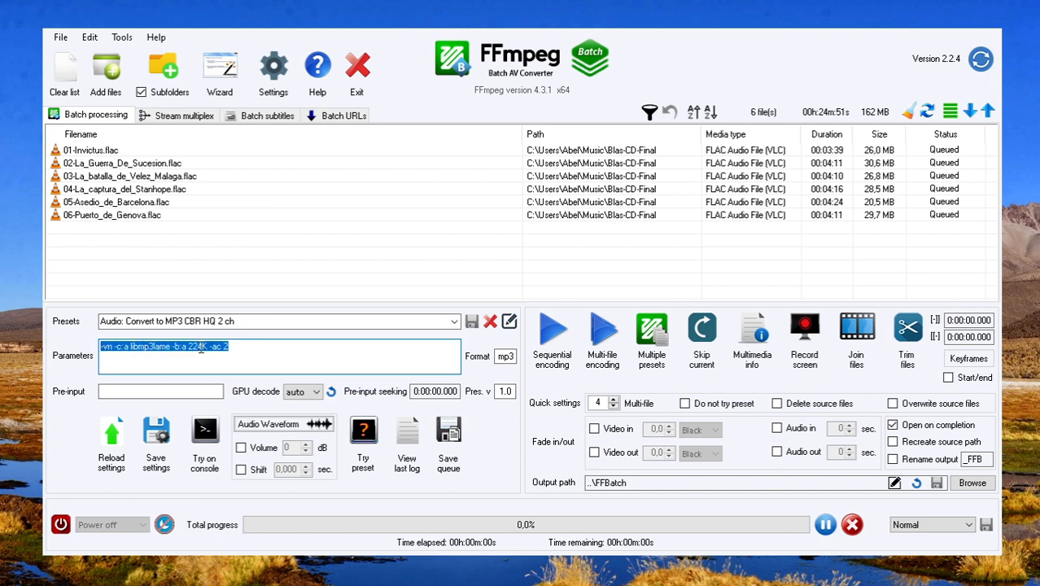
pyautogui.click(202, 346)
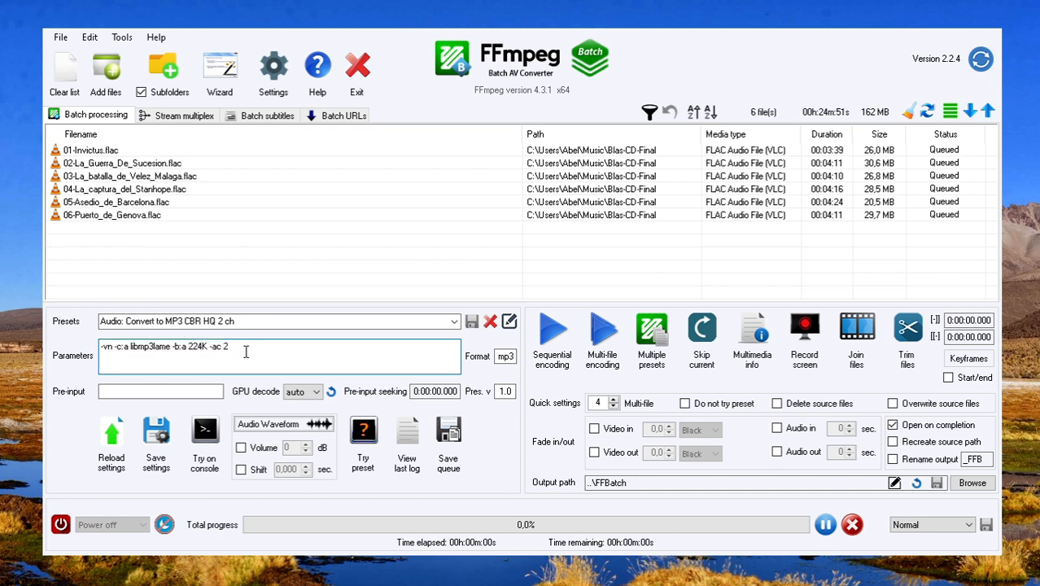
pyautogui.click(254, 322)
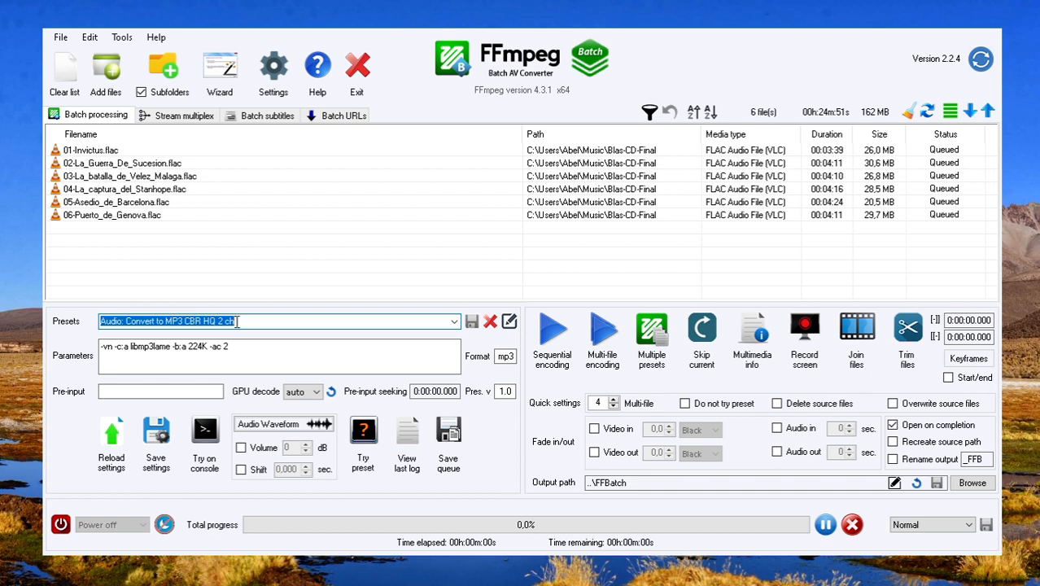
pyautogui.click(232, 321)
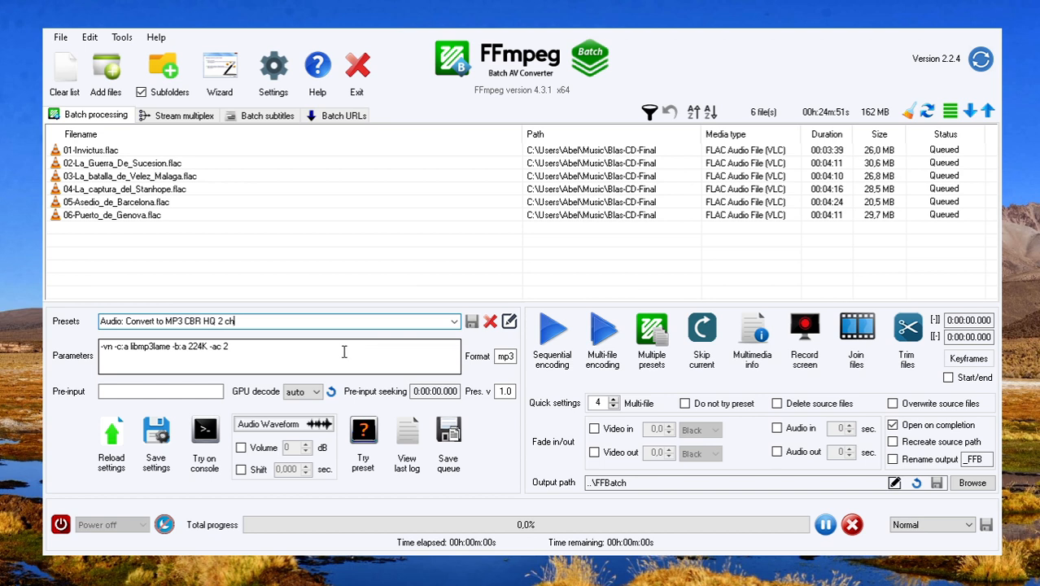
# Use the wizard to generate WAV audio parameters "-vn -c:a pcm_s16le -ar 44.1K" and review them
pyautogui.click(227, 71)
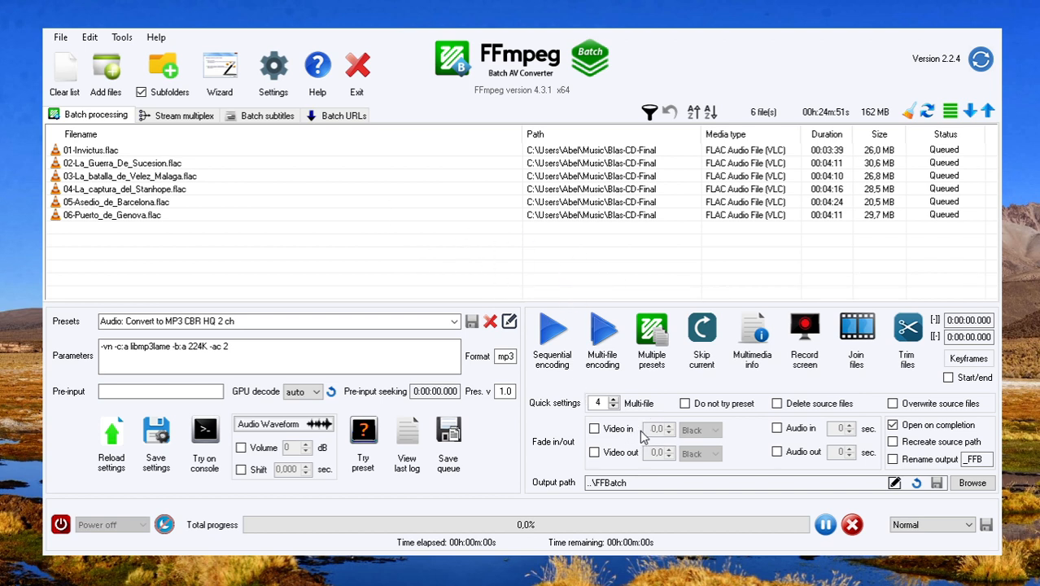
pyautogui.tripleClick(246, 353)
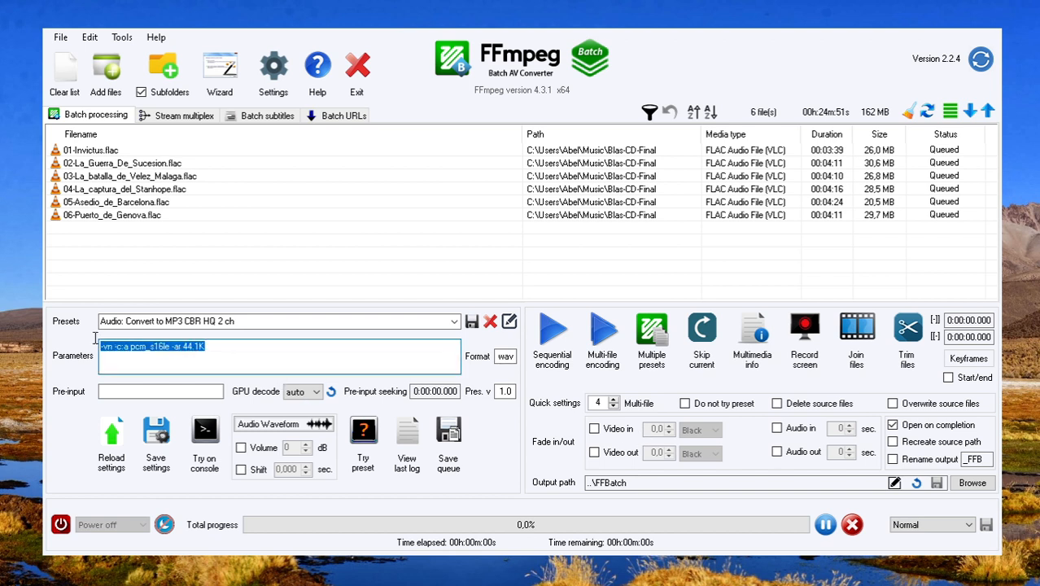
pyautogui.click(309, 358)
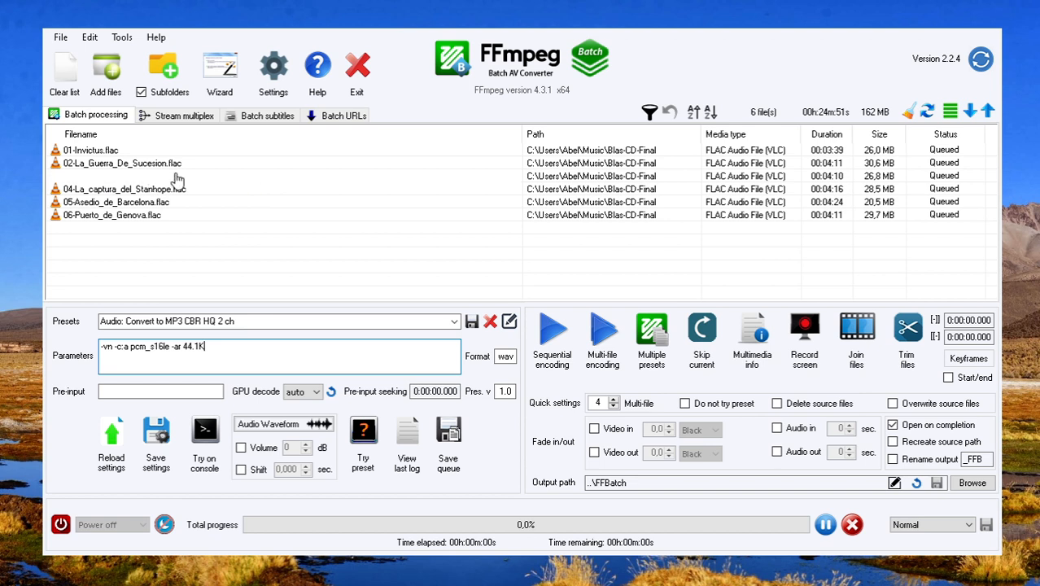
# Enable output renaming to inspect its _FFB suffix, and disable the option again
pyautogui.click(924, 463)
pyautogui.doubleClick(966, 461)
pyautogui.click(991, 460)
pyautogui.doubleClick(969, 460)
pyautogui.click(977, 460)
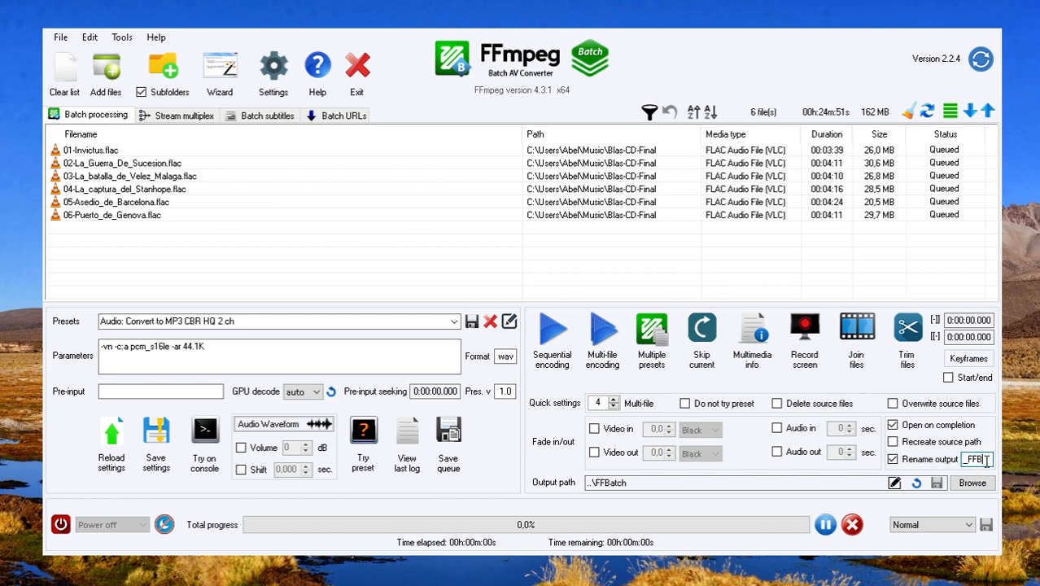
pyautogui.click(919, 463)
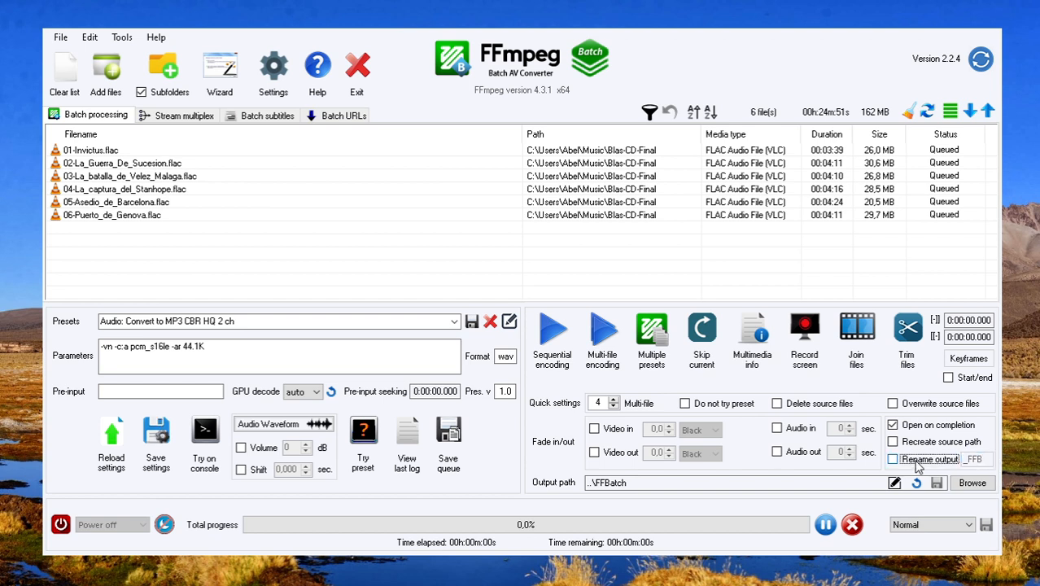
# Examine the ..\FFBatch output path and its options for choosing or editing the destination folder
pyautogui.click(642, 484)
pyautogui.doubleClick(588, 483)
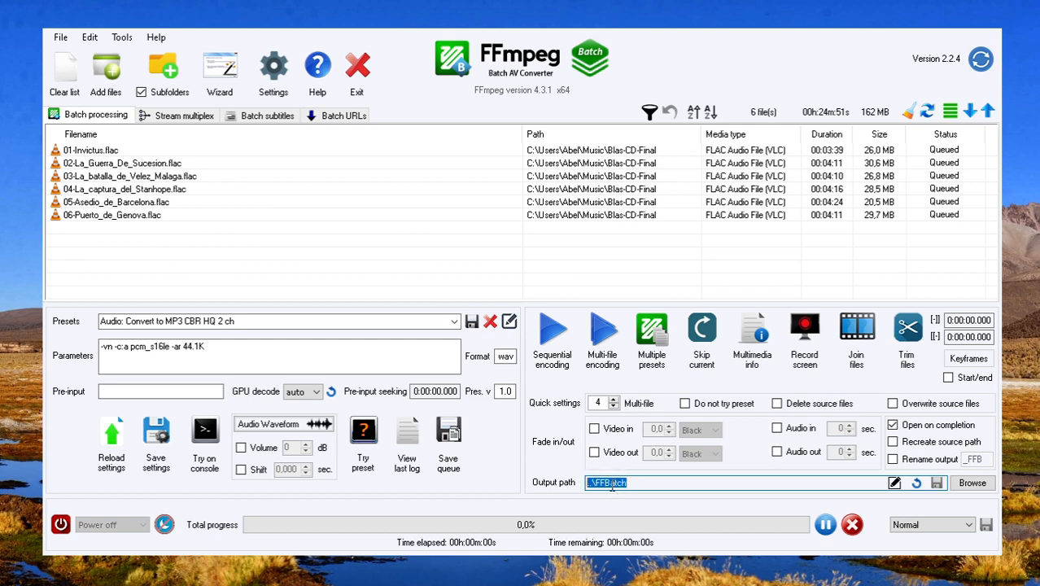
pyautogui.click(963, 484)
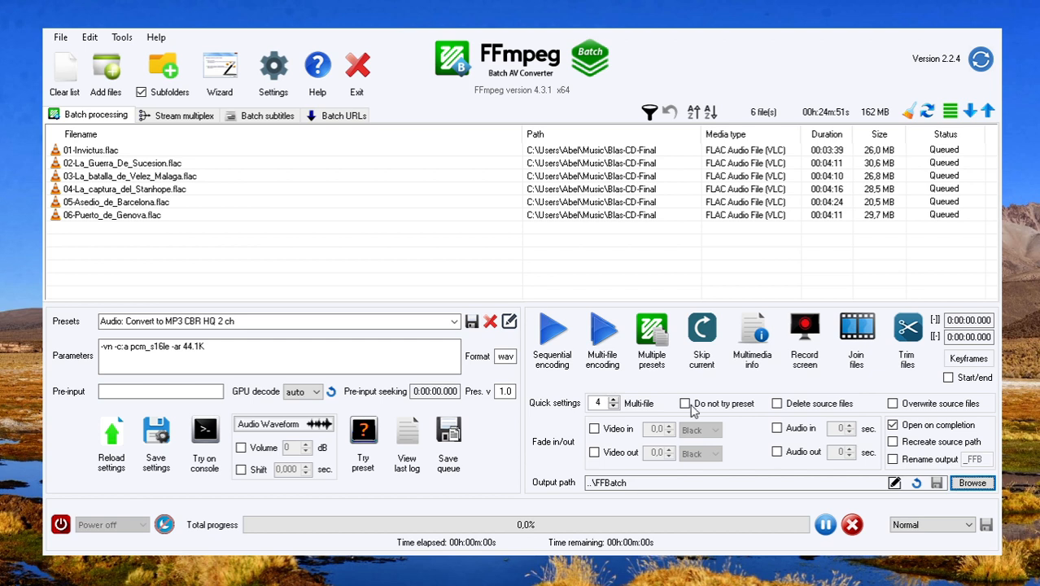
pyautogui.click(895, 485)
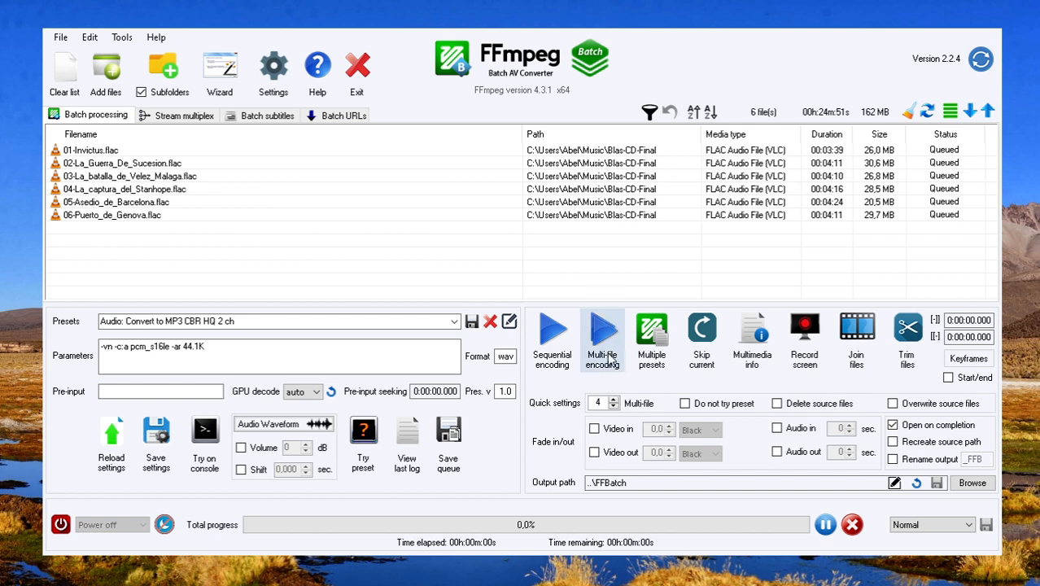
# Set the multi-file count to 4 and run multi-file encoding of the FLAC files to WAV
pyautogui.click(614, 407)
pyautogui.doubleClick(602, 402)
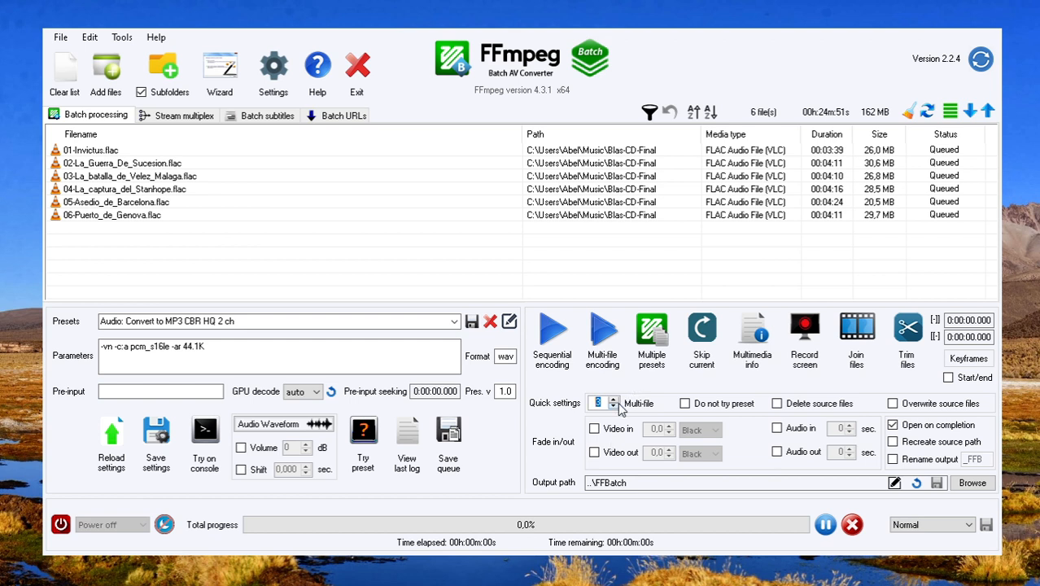
pyautogui.write('4')
pyautogui.click(602, 338)
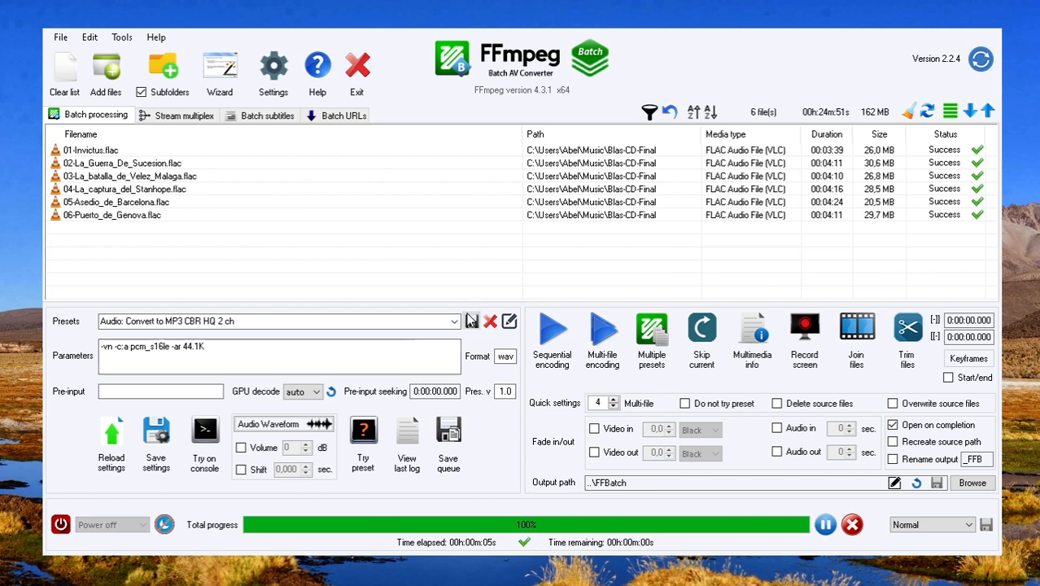
# Load the "Audio: Convert to MP3 CBR HQ 2 ch" preset in place of the WAV parameters and check its settings
pyautogui.doubleClick(456, 322)
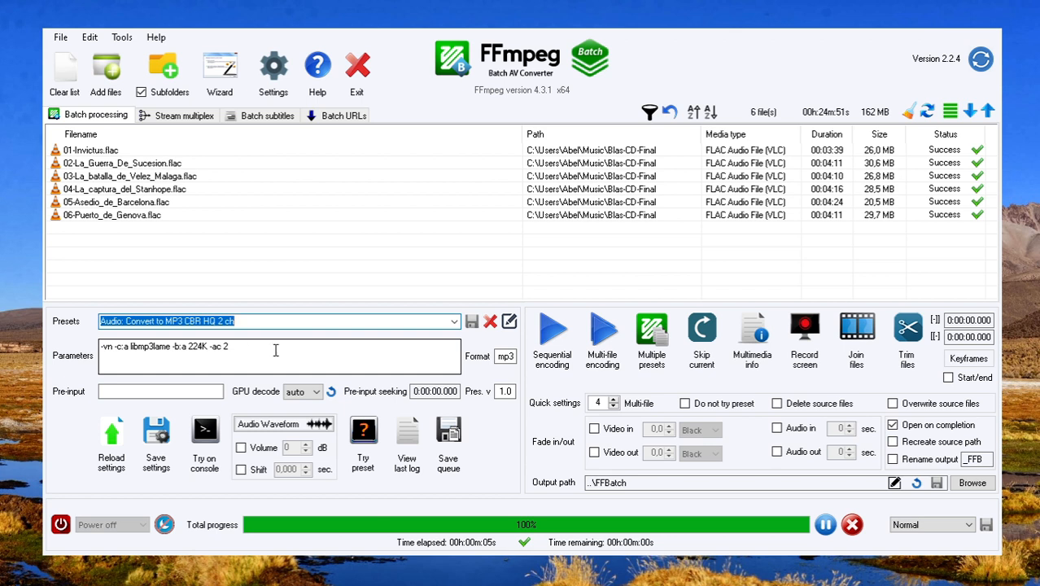
pyautogui.moveTo(251, 348); pyautogui.dragTo(122, 347)
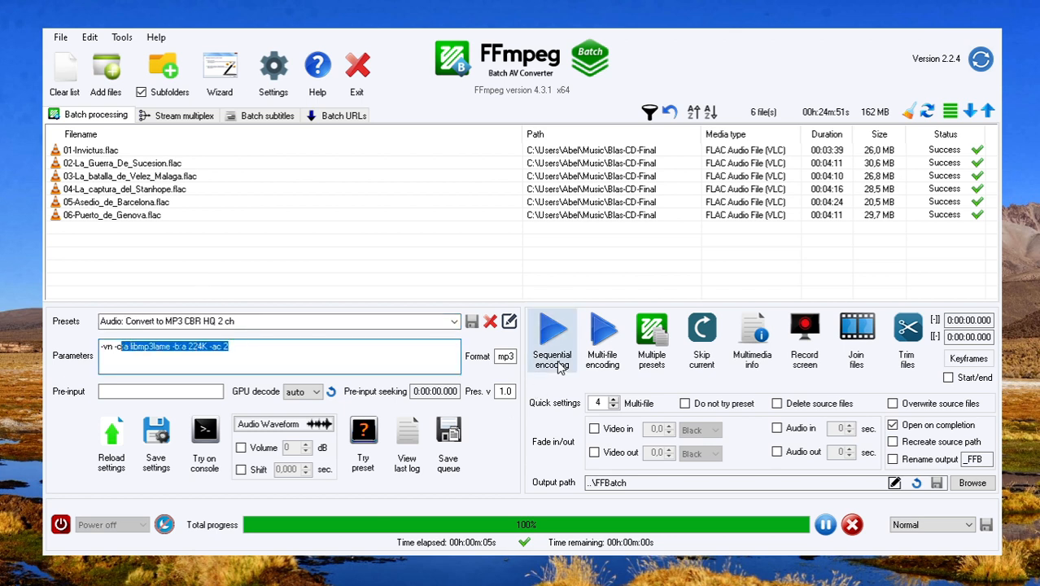
pyautogui.click(452, 355)
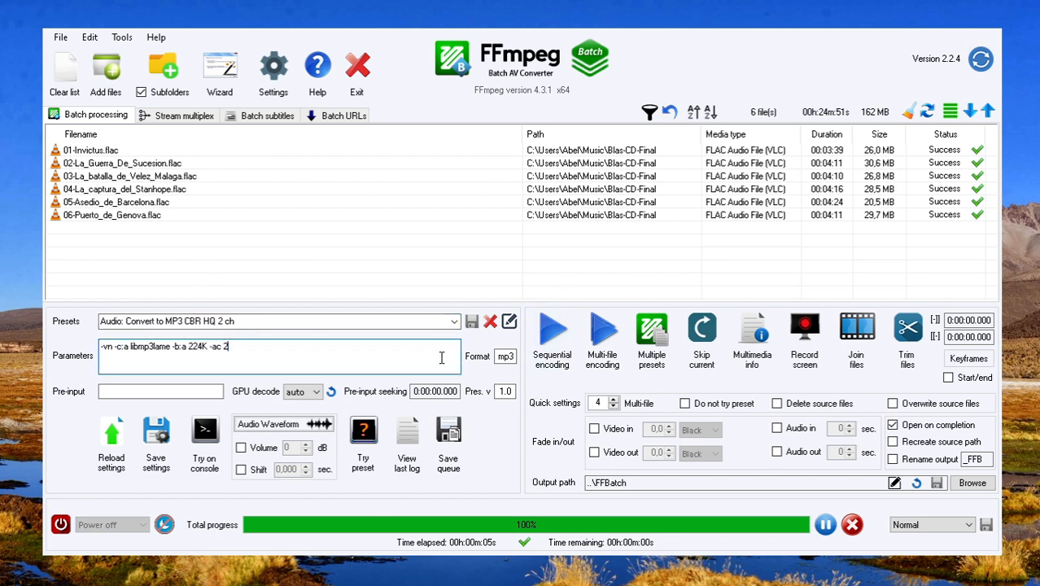
# Run multi-file encoding of the FLAC files to MP3 with 3 simultaneous files, pausing and resuming it midway
pyautogui.click(614, 406)
pyautogui.click(602, 335)
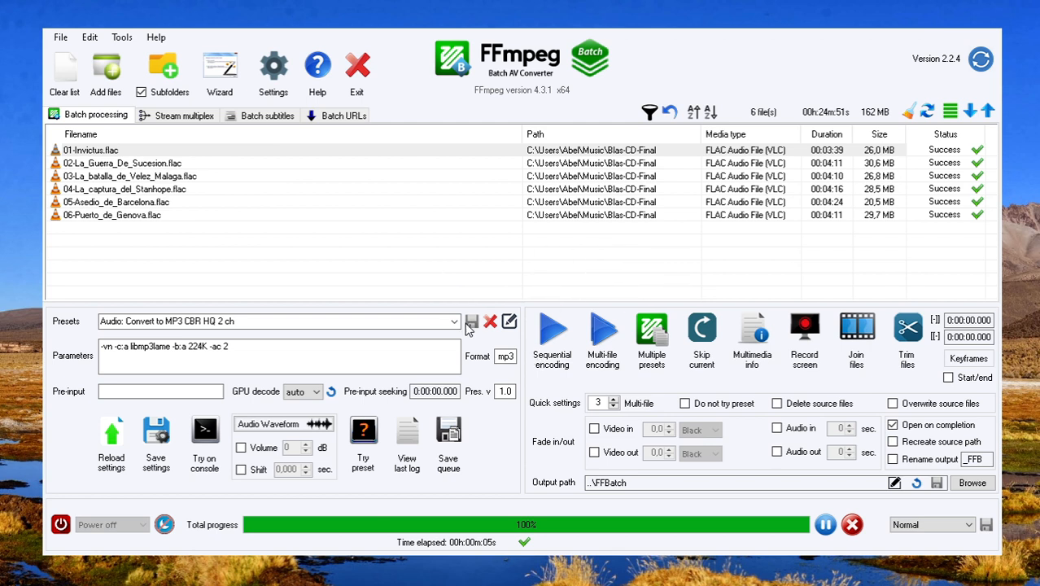
pyautogui.click(602, 331)
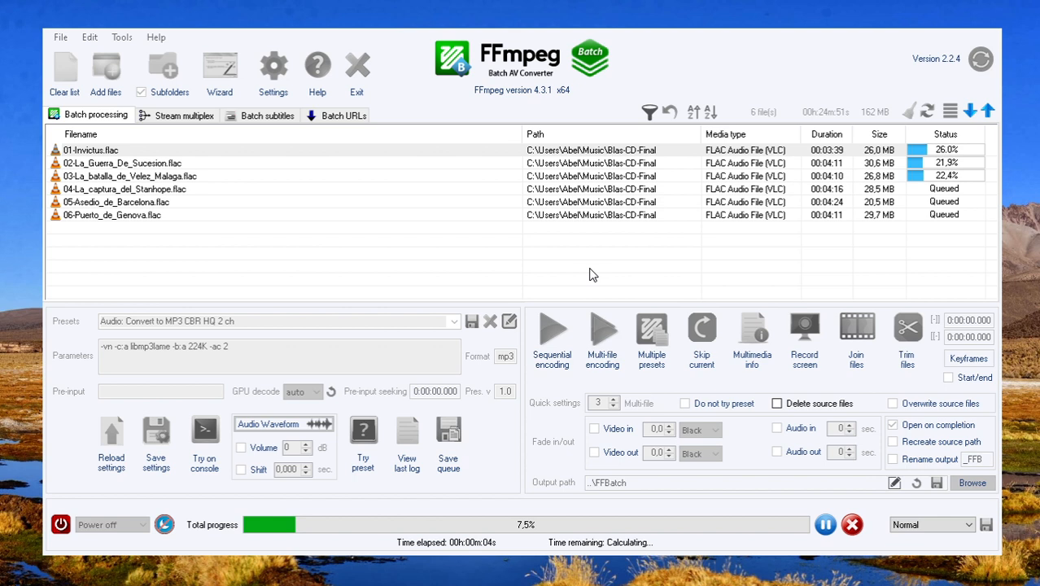
pyautogui.click(825, 525)
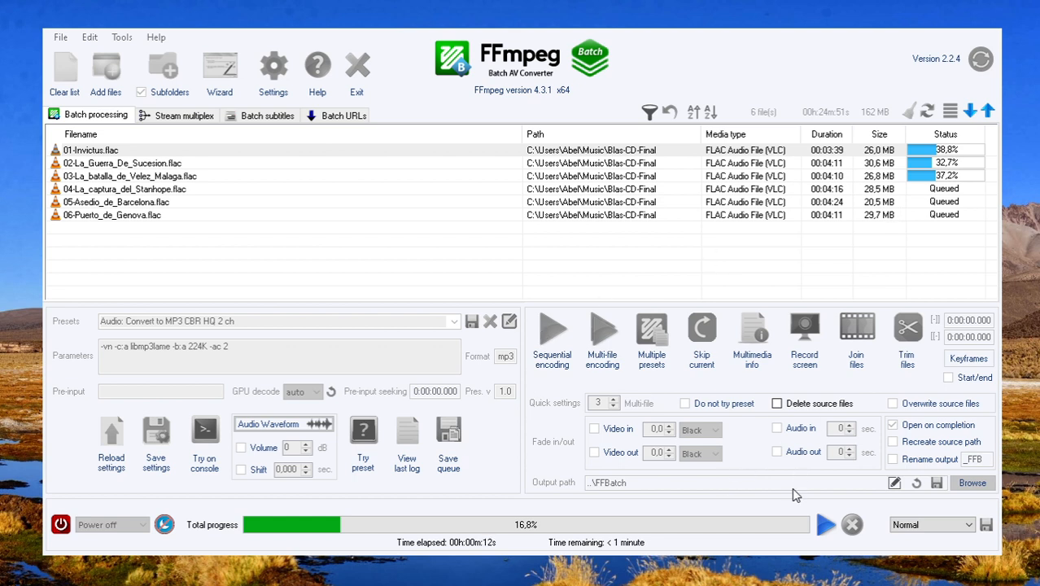
pyautogui.click(826, 525)
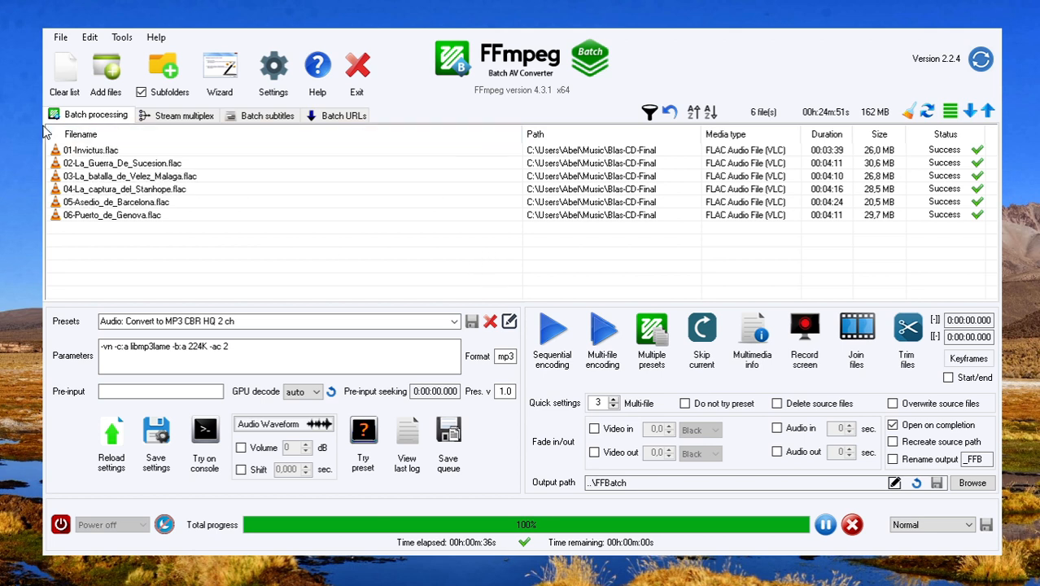
# Clear the file list and paste in the video 05-GIT_Git_Merge_Final_OK_mooc2.mp4
pyautogui.click(72, 69)
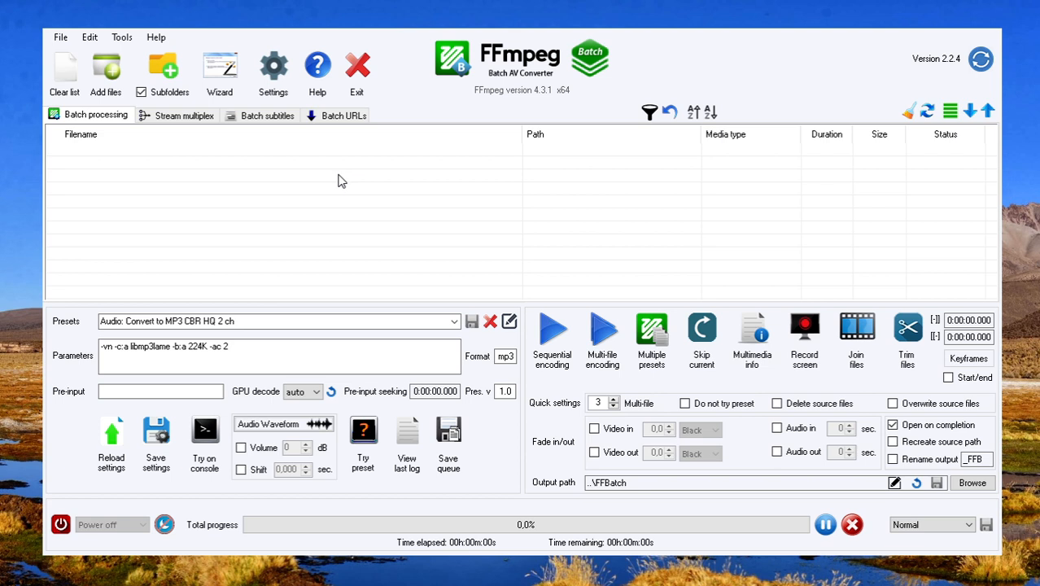
pyautogui.hotkey('ctrl', 'v')
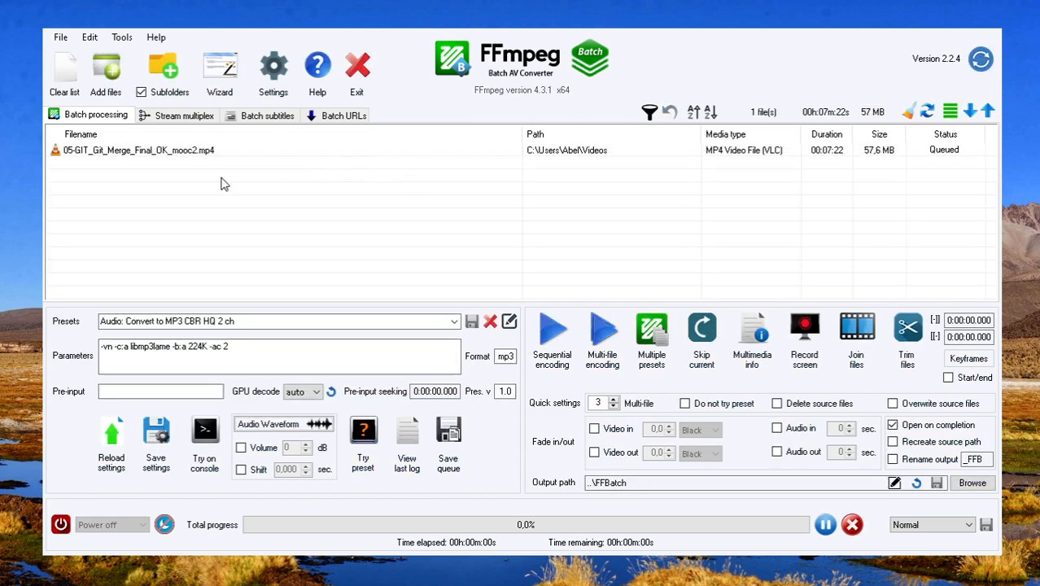
# View the multimedia information of the MP4 video in the list
pyautogui.click(207, 152)
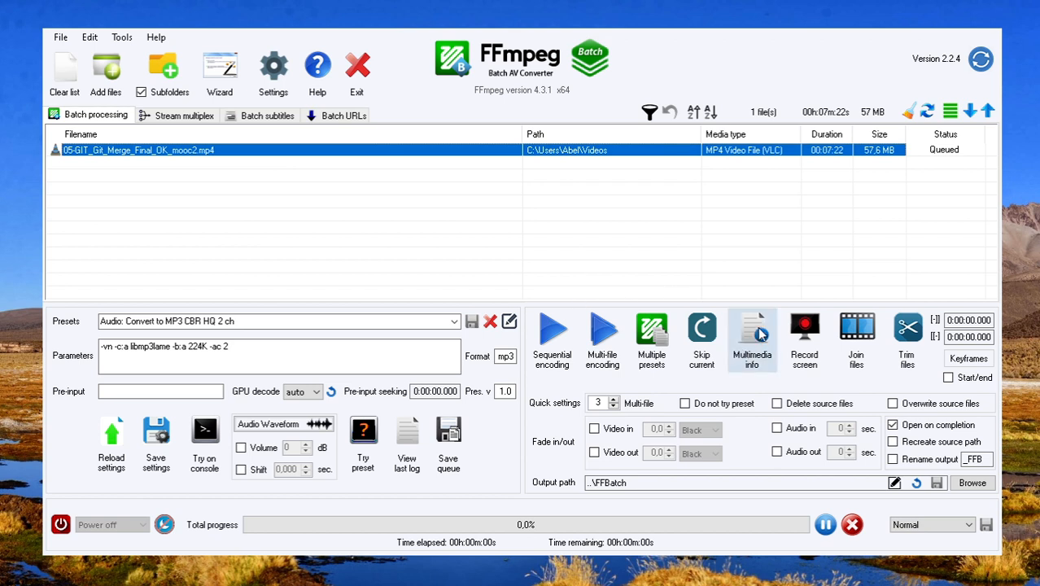
pyautogui.click(683, 154)
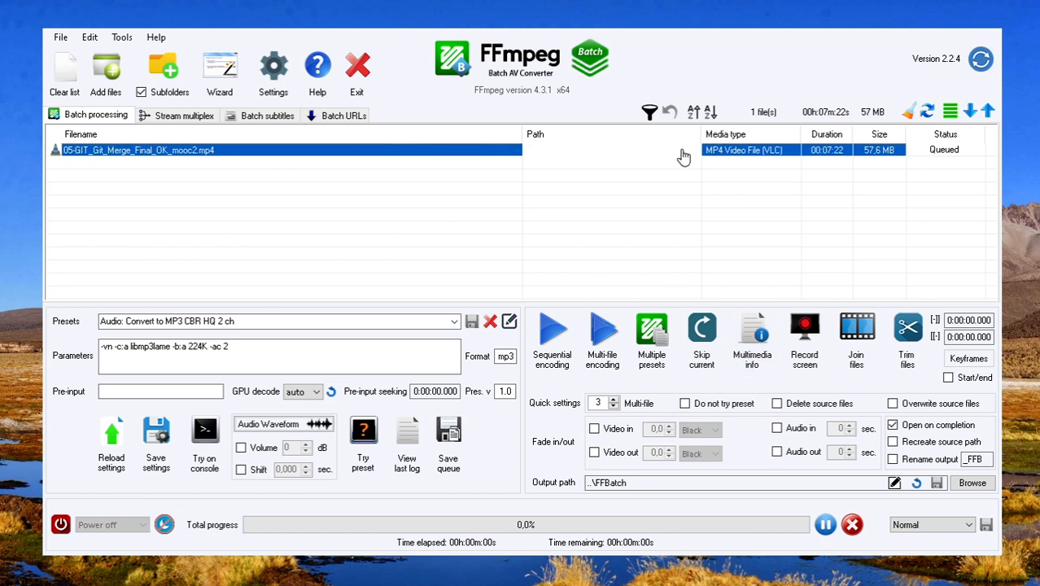
pyautogui.click(754, 341)
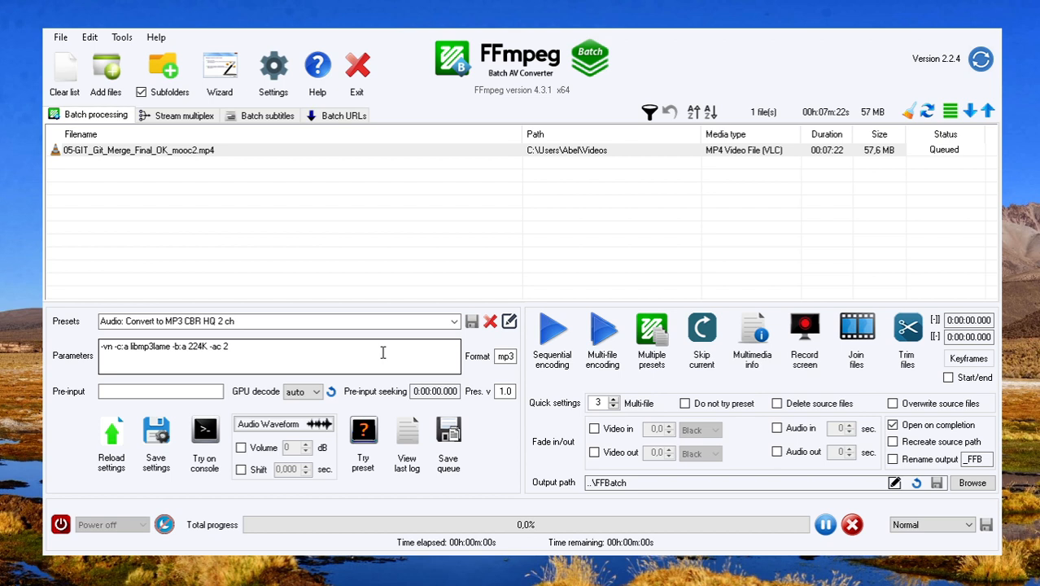
# Choose the preset "Video: Convert to H264 Ultrafast + Source Audio" and check its parameters and mkv format
pyautogui.moveTo(275, 352); pyautogui.dragTo(101, 350)
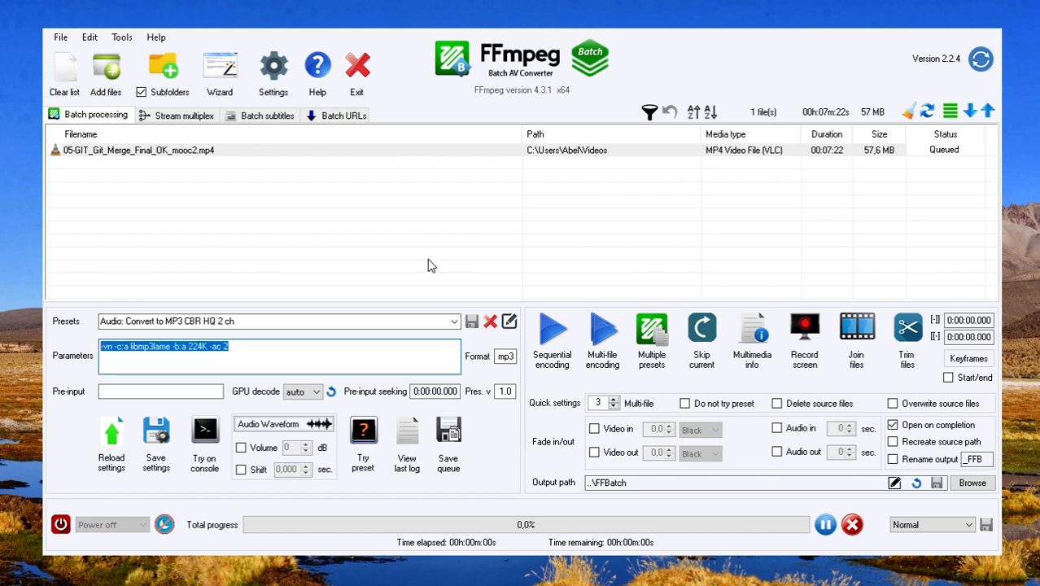
pyautogui.click(440, 319)
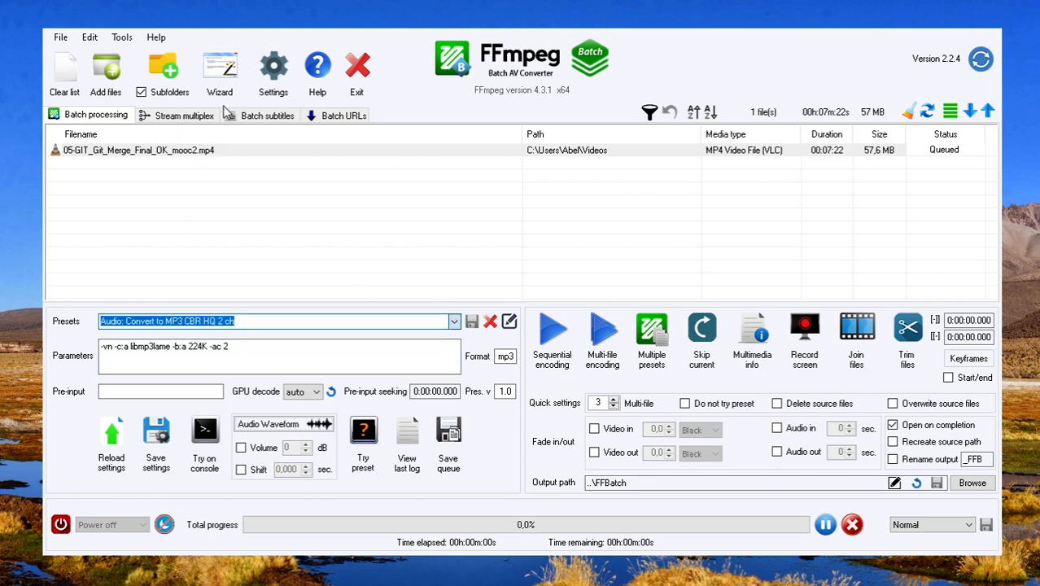
pyautogui.press('Down')
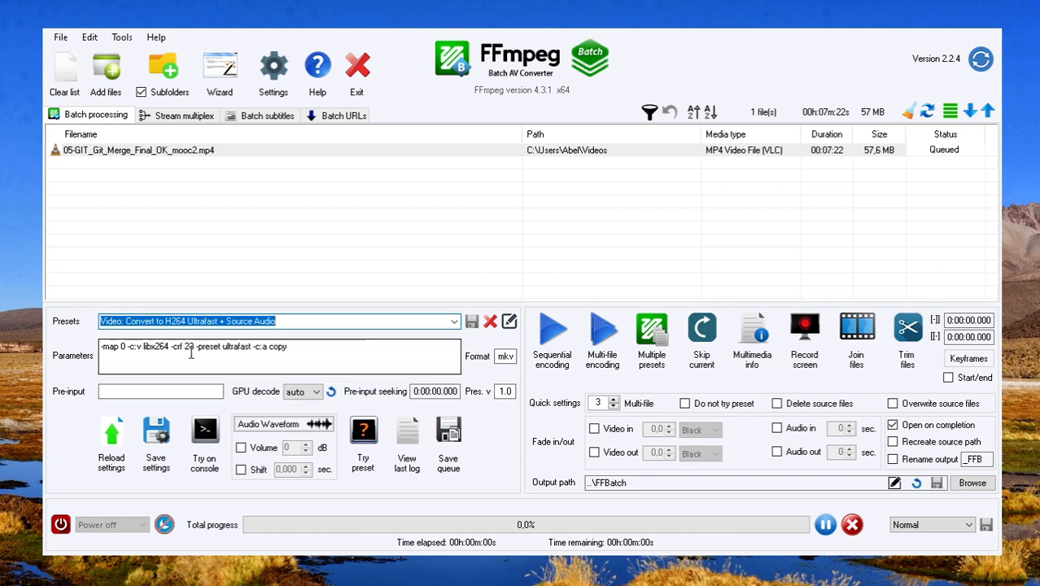
pyautogui.click(158, 348)
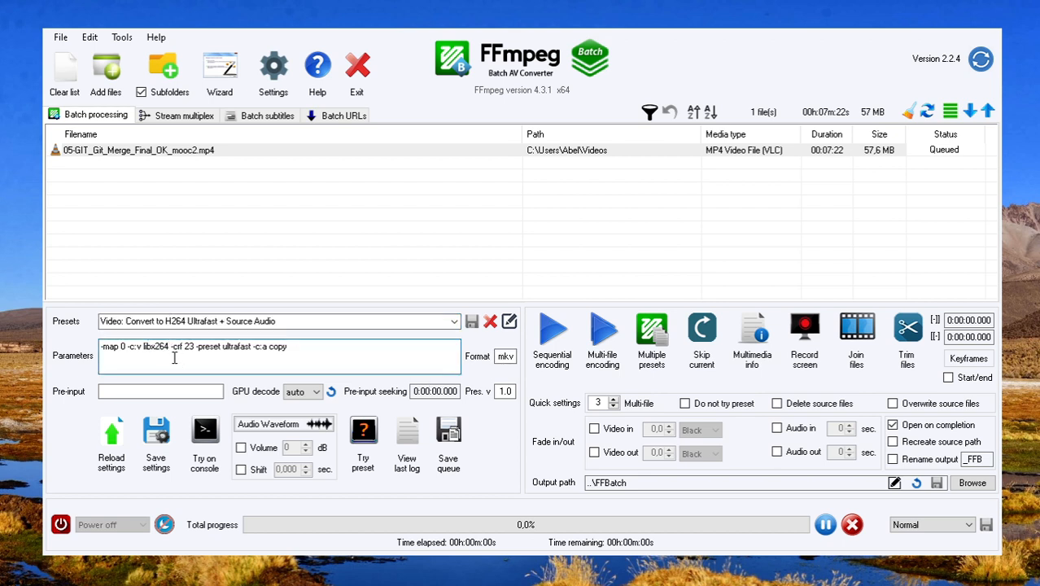
pyautogui.press('Tab')
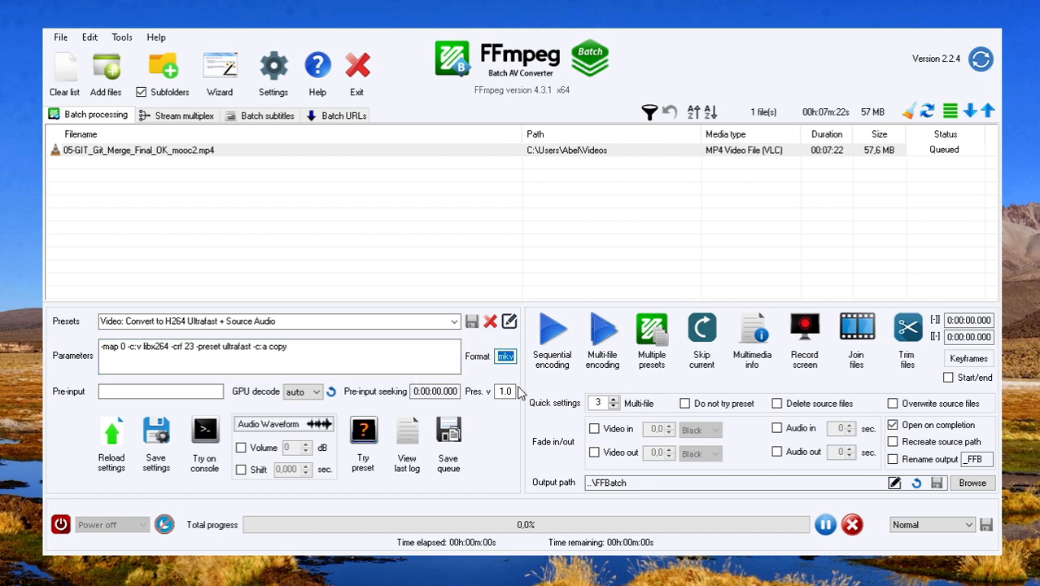
# Start sequential encoding of the MP4 video with the H264 preset and abort the run
pyautogui.click(548, 327)
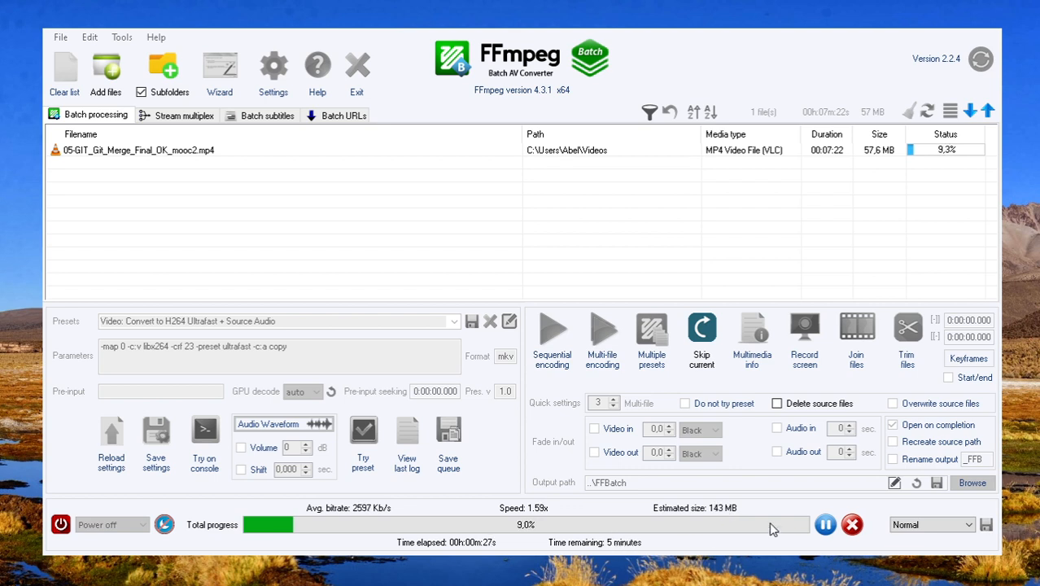
pyautogui.click(852, 525)
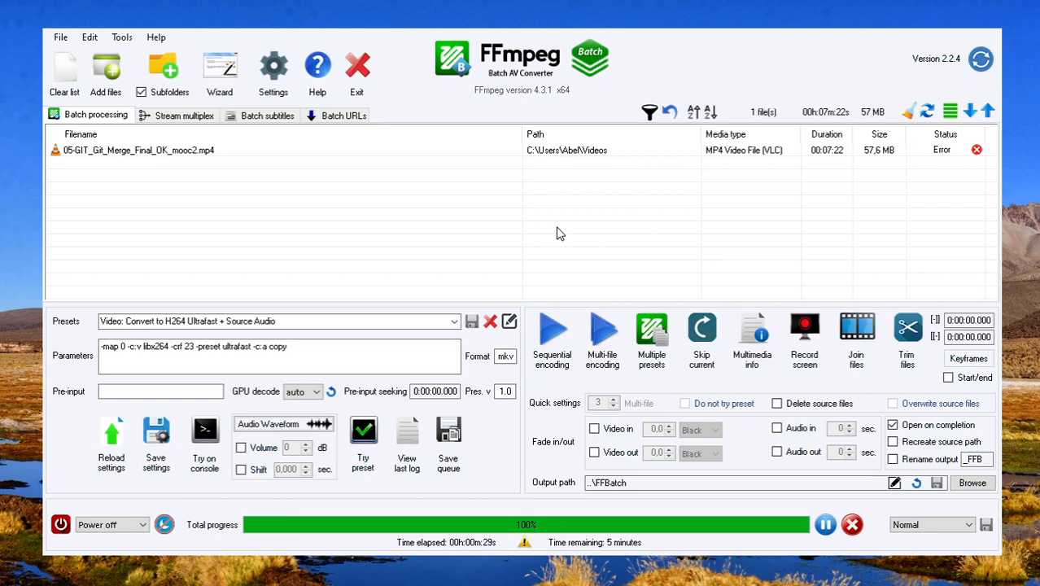